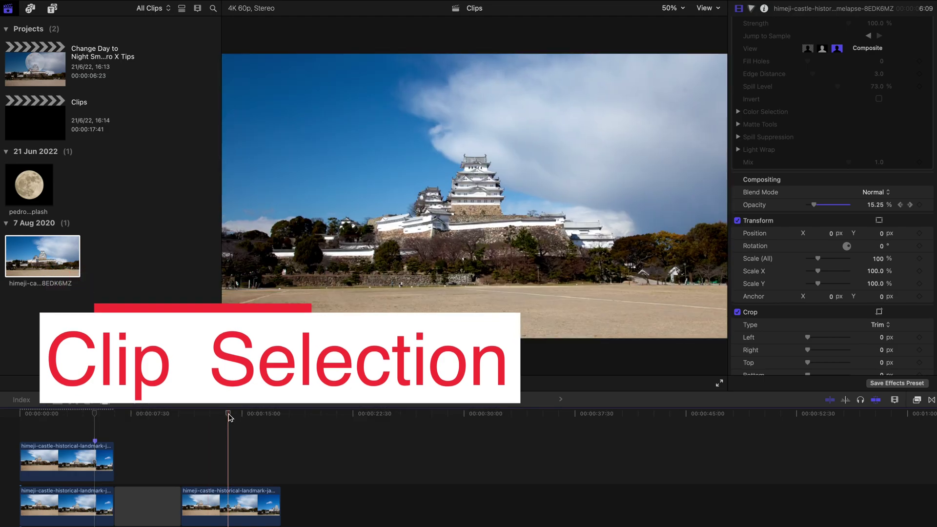
Move the playhead onto the castle timelapse and select the lower clip
left_click(228, 414)
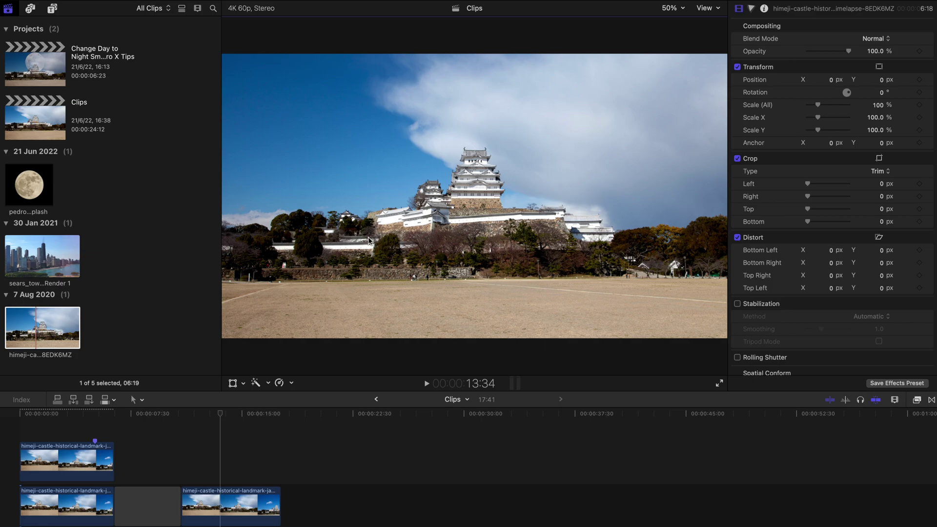
Preview the full moon photo, then select the third castle clip in the storyline
left_click(39, 191)
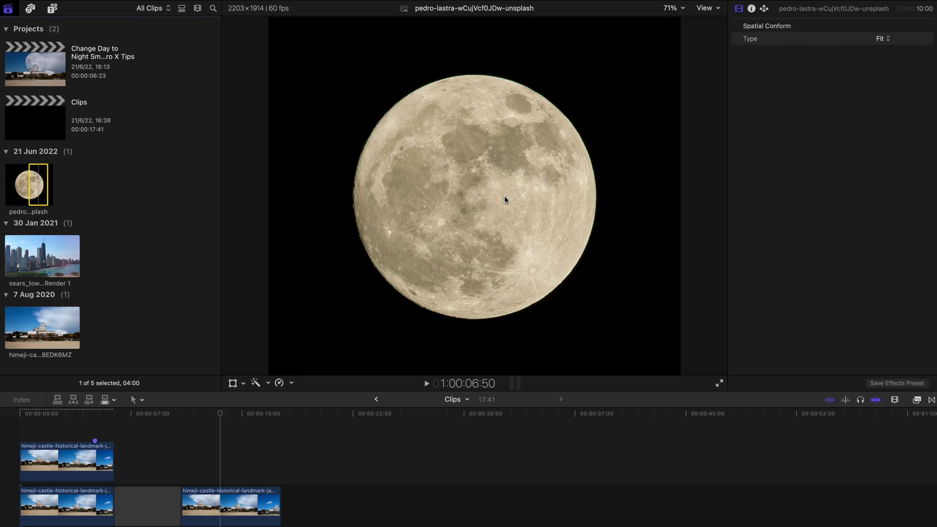
left_click(235, 500)
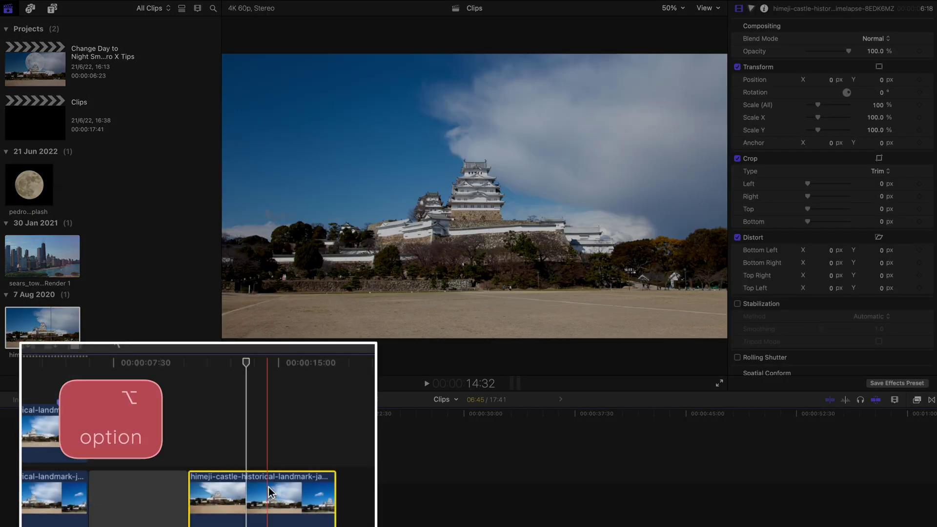
Copy the later castle clip to the lane above and put the moon photo beneath, trimmed to match
left_click_drag(271, 492, 270, 448)
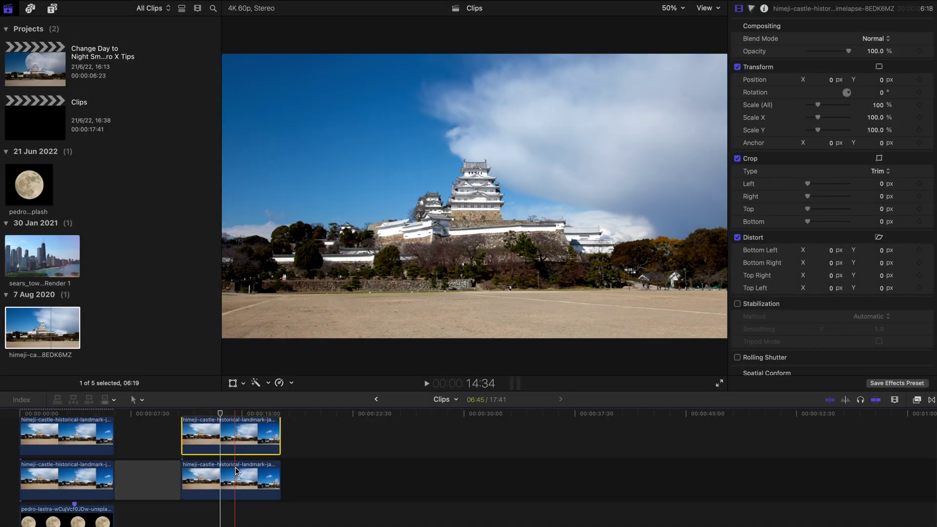
key("super+equal")
key("super+equal")
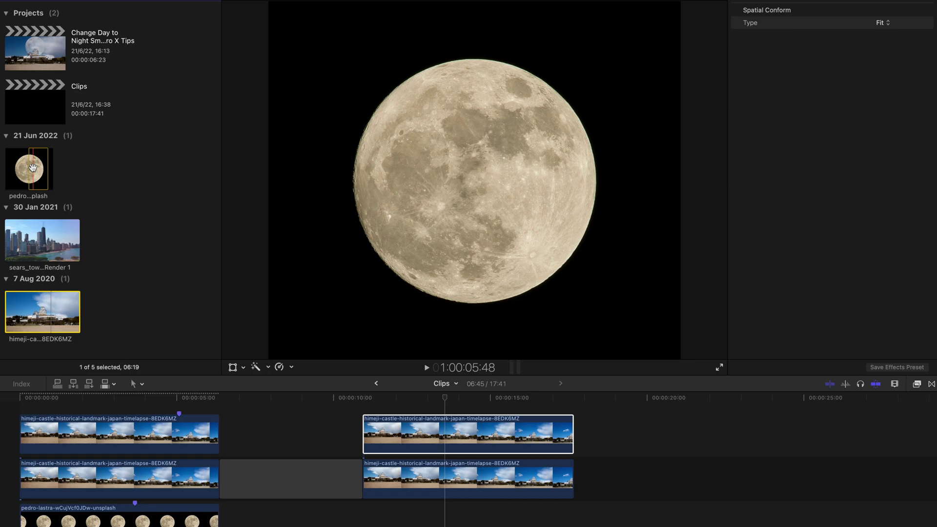
left_click(38, 168)
left_click_drag(38, 168, 366, 512)
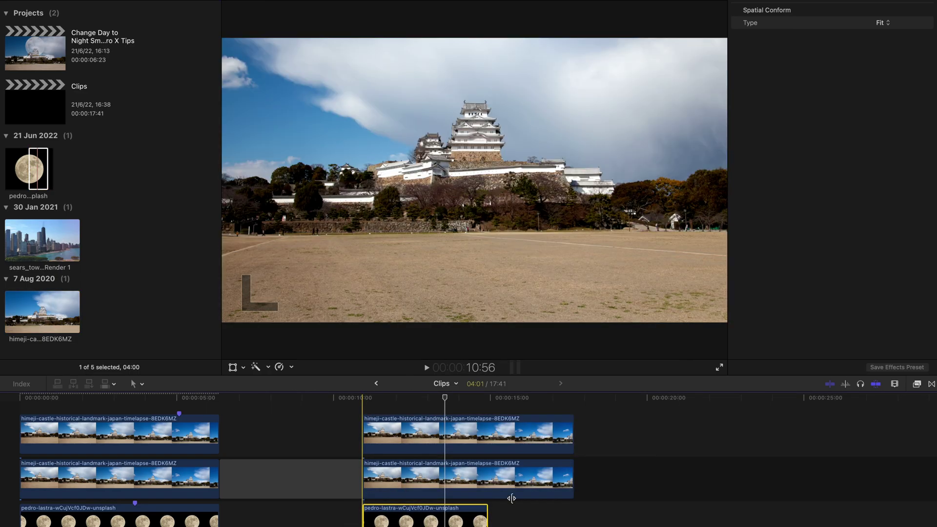
left_click_drag(488, 513, 572, 514)
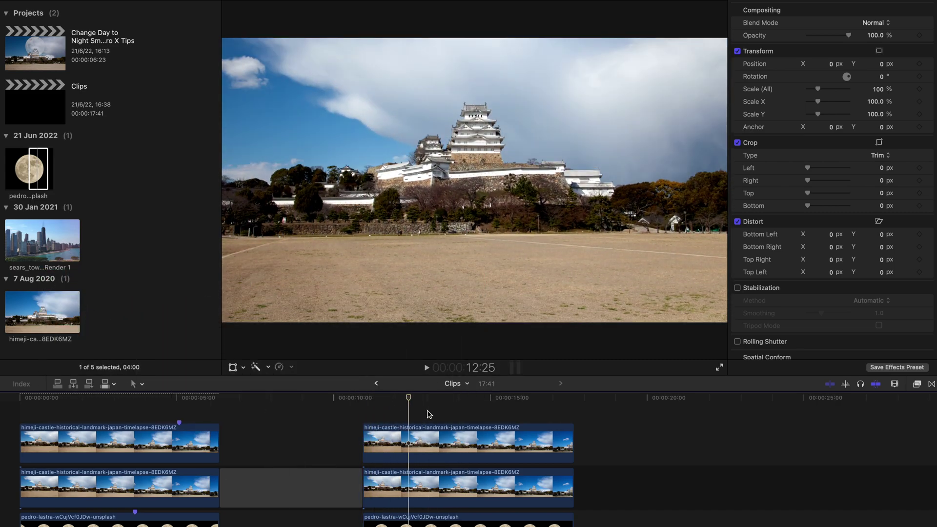
Keyframe the upper castle clip's opacity from 100% at its start to 0.25% at its end
left_click_drag(432, 398, 362, 398)
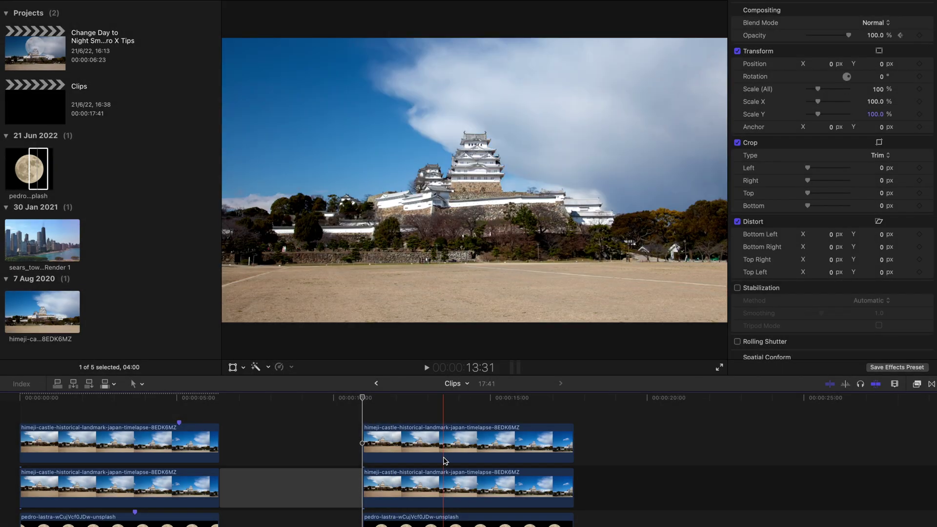
left_click(410, 437)
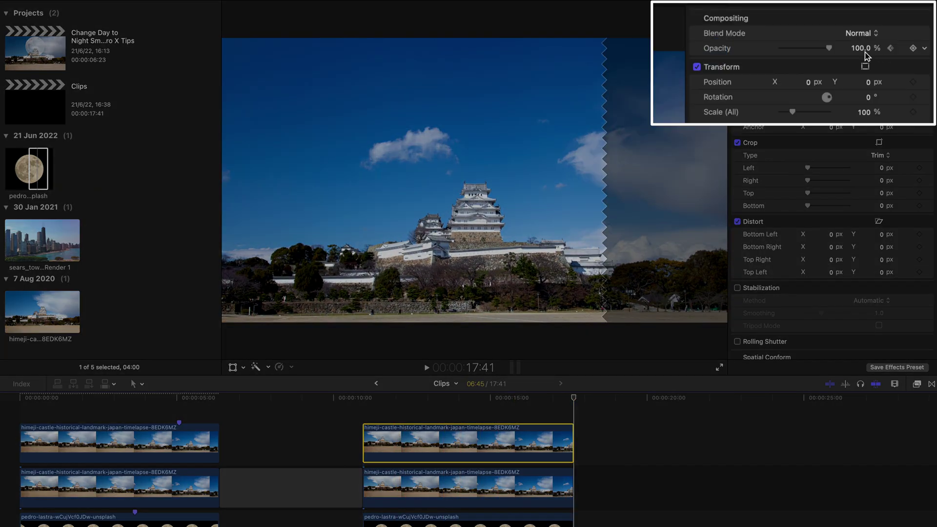
left_click(863, 49)
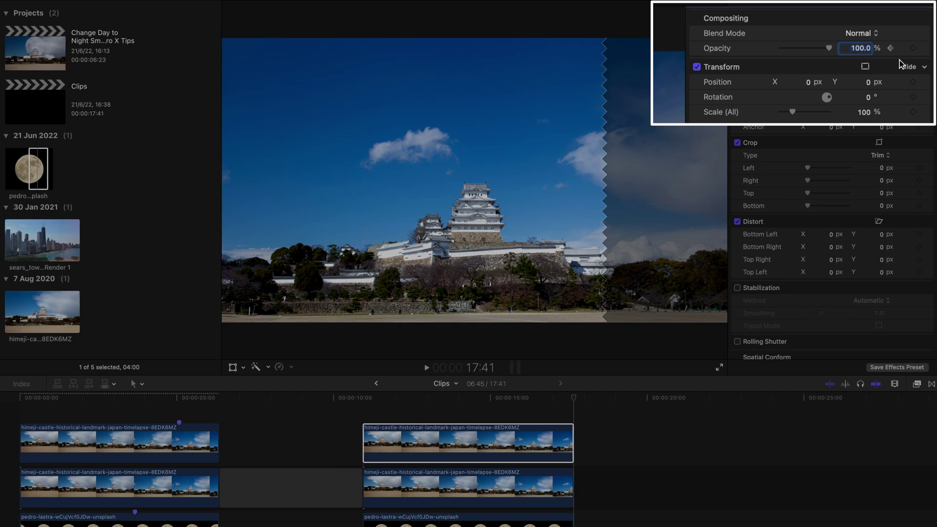
type("0.25")
key("Return")
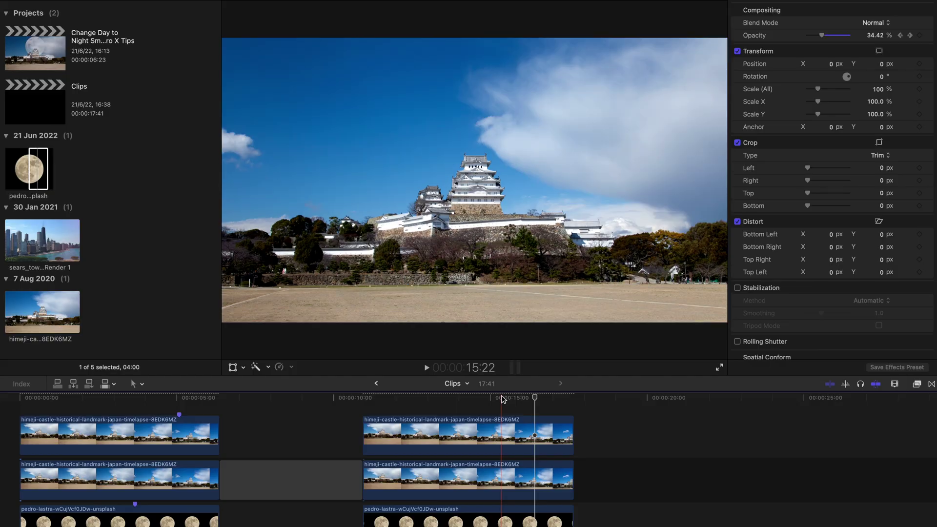
Disable the fading duplicate with V, select the lower castle clip, and show the Keying effects
left_click(454, 433)
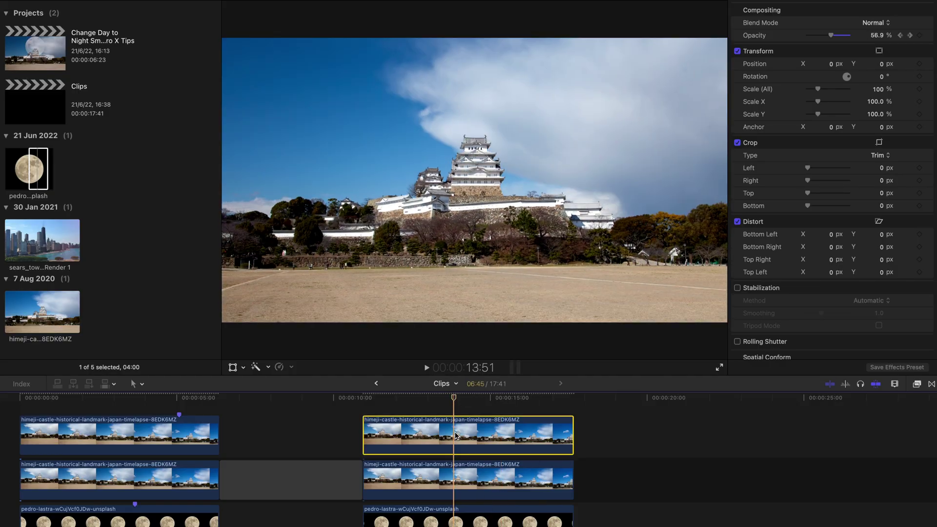
key("v")
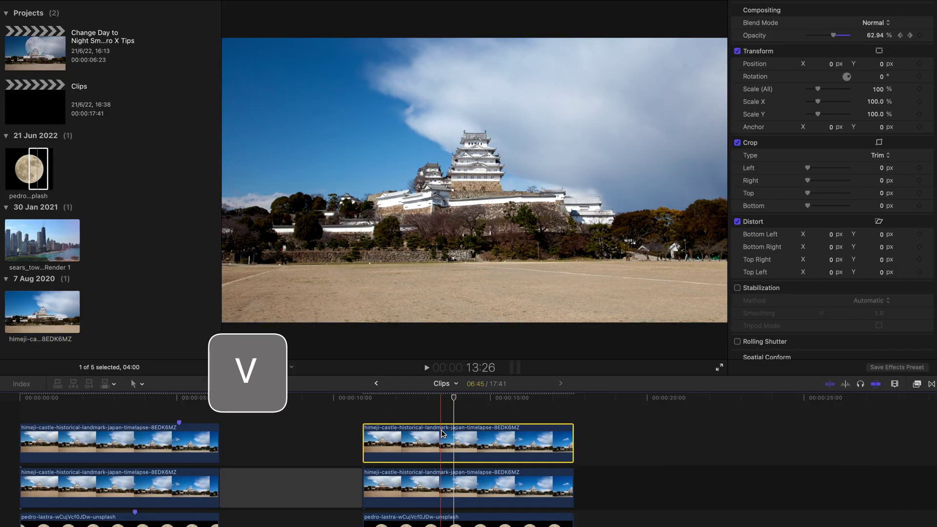
left_click(488, 486)
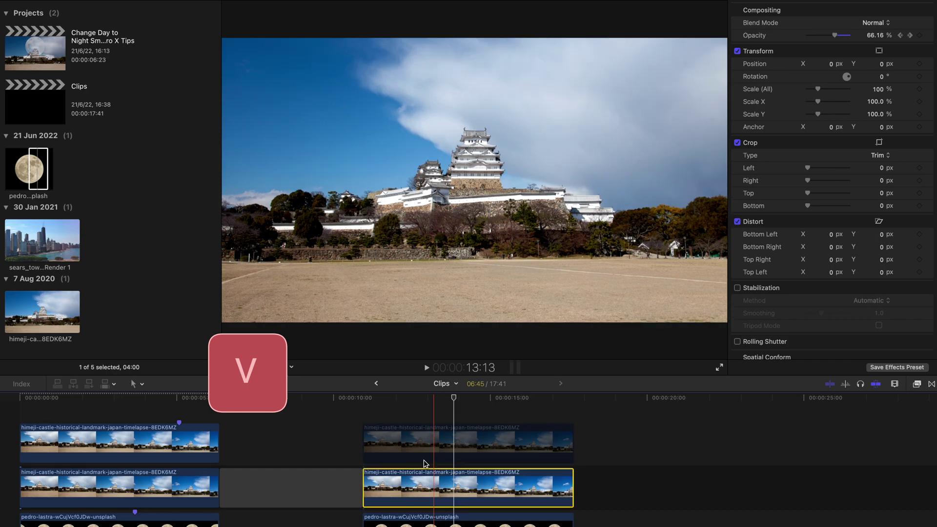
scroll(493, 483, "down", 2)
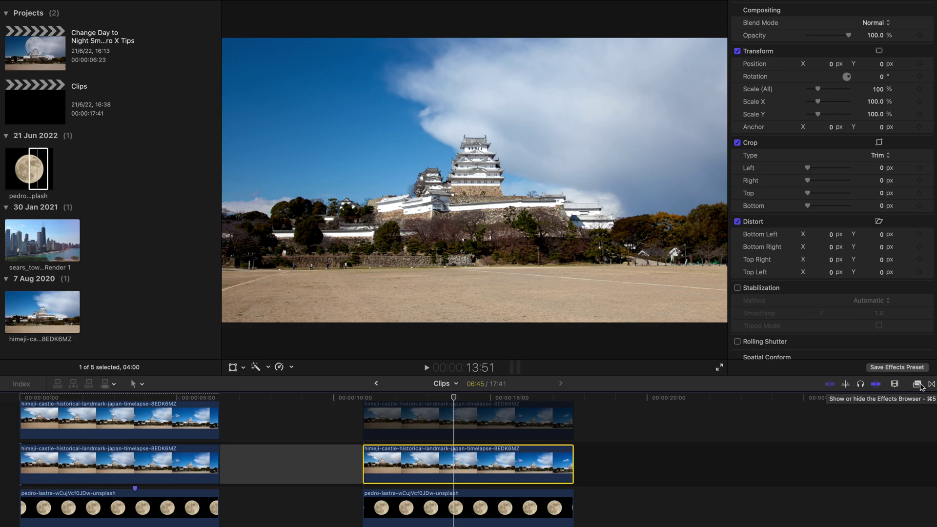
left_click(917, 384)
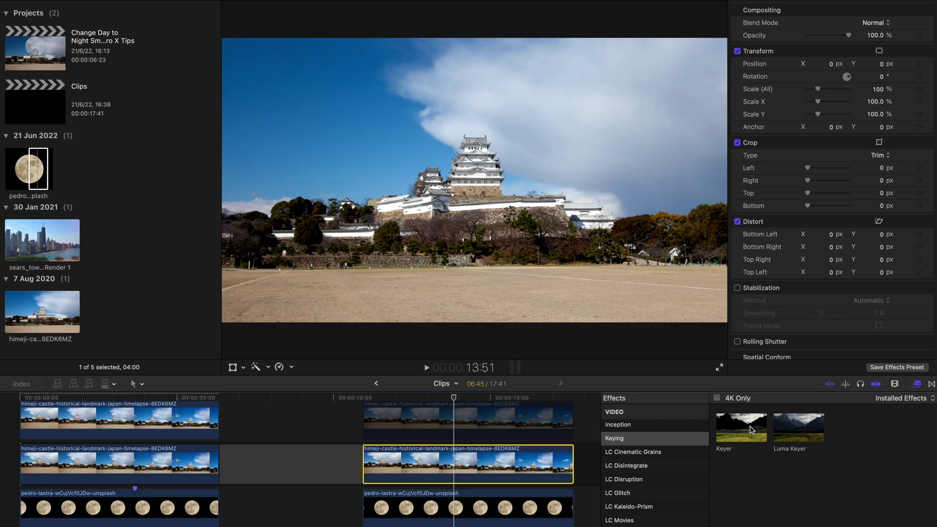
Apply Keyer to the lower castle clip and sample the sky colour so the moon shows through
left_click_drag(750, 426, 411, 462)
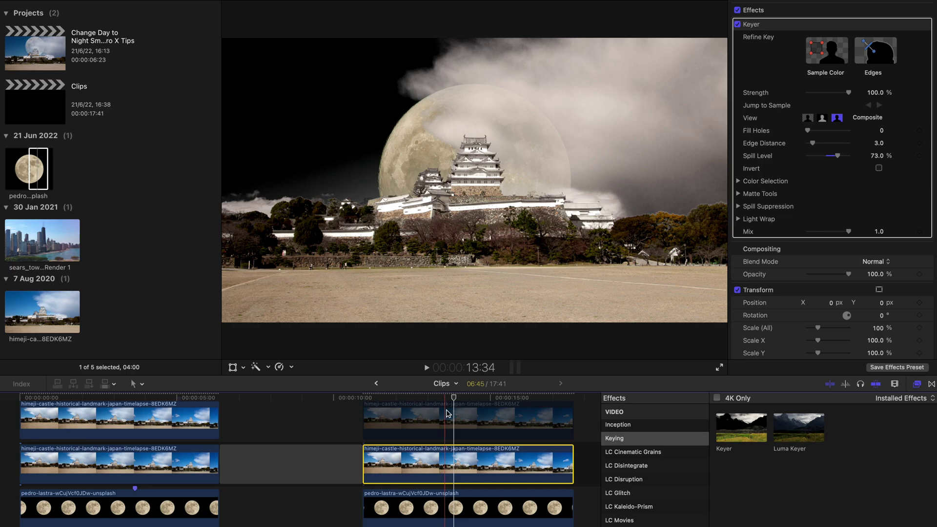
left_click(409, 396)
left_click_drag(409, 396, 488, 396)
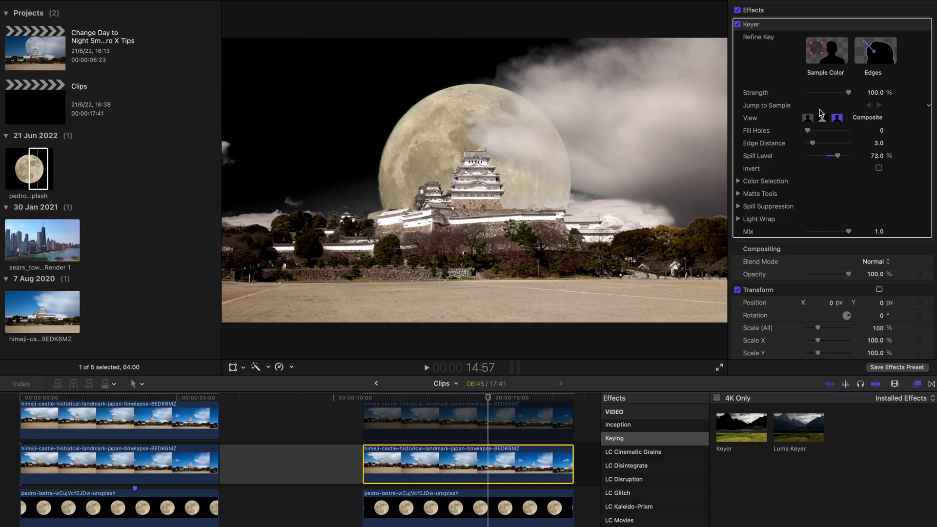
left_click(814, 54)
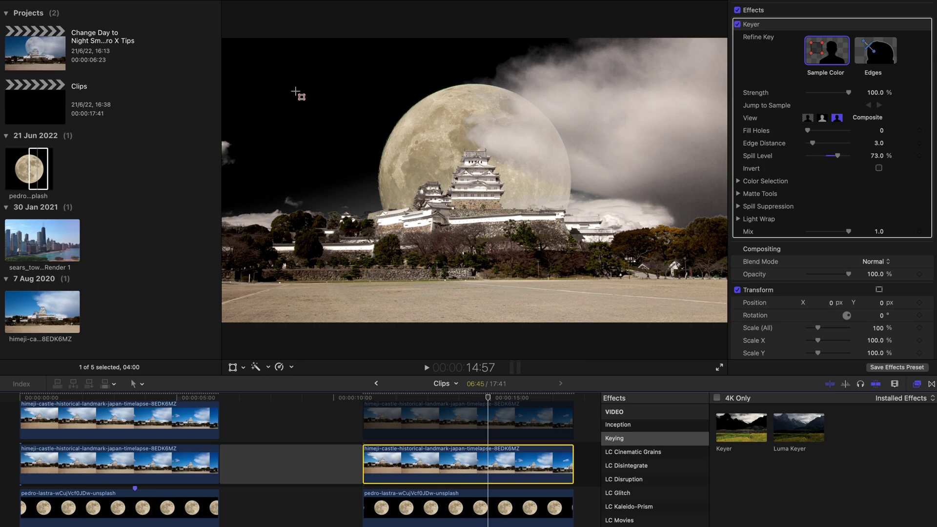
Add a second, larger Keyer sample over the upper-left sky, using the Original view, then return to Composite
left_click_drag(273, 73, 316, 126)
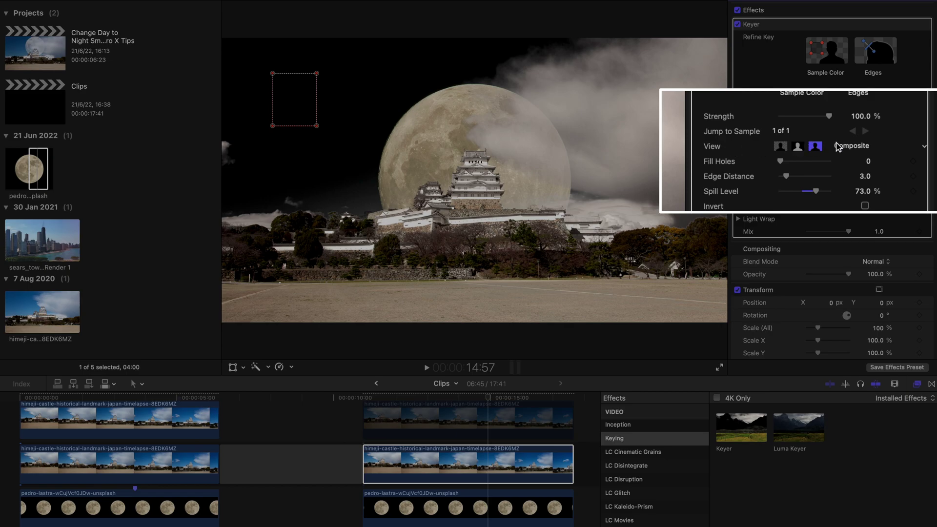
left_click(816, 145)
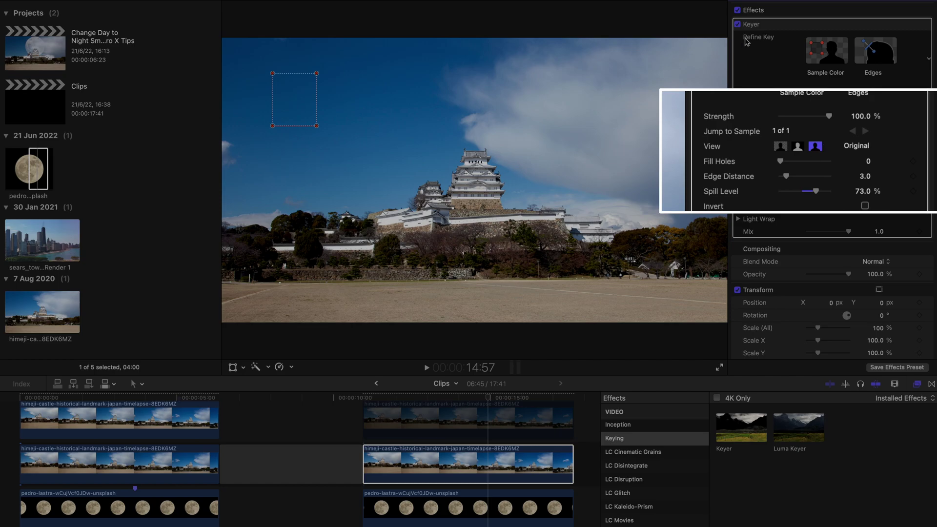
left_click(824, 50)
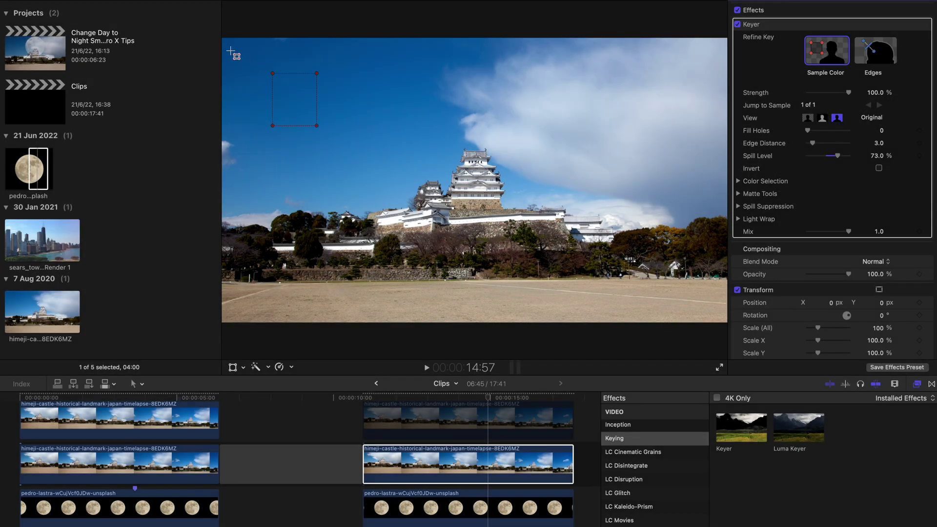
left_click_drag(231, 51, 321, 99)
left_click_drag(352, 127, 433, 138)
left_click(811, 118)
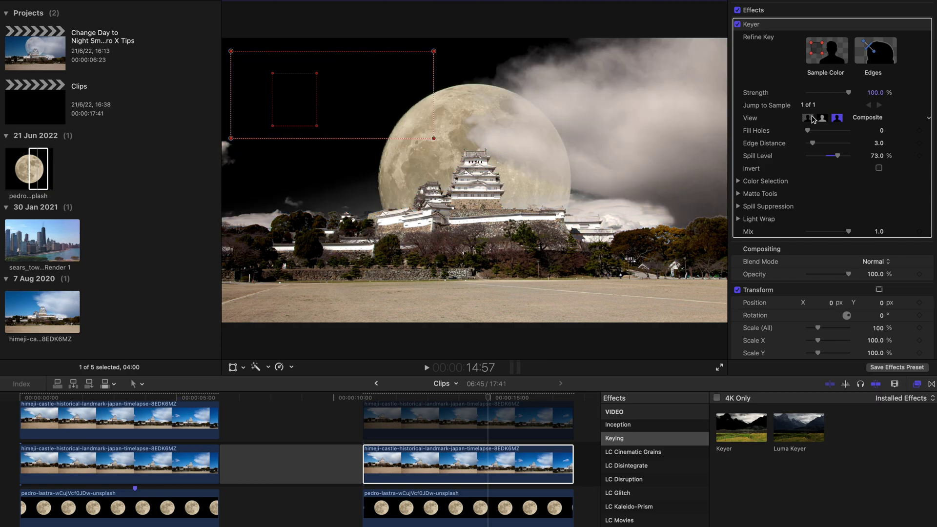
scroll(830, 120, "down", 2)
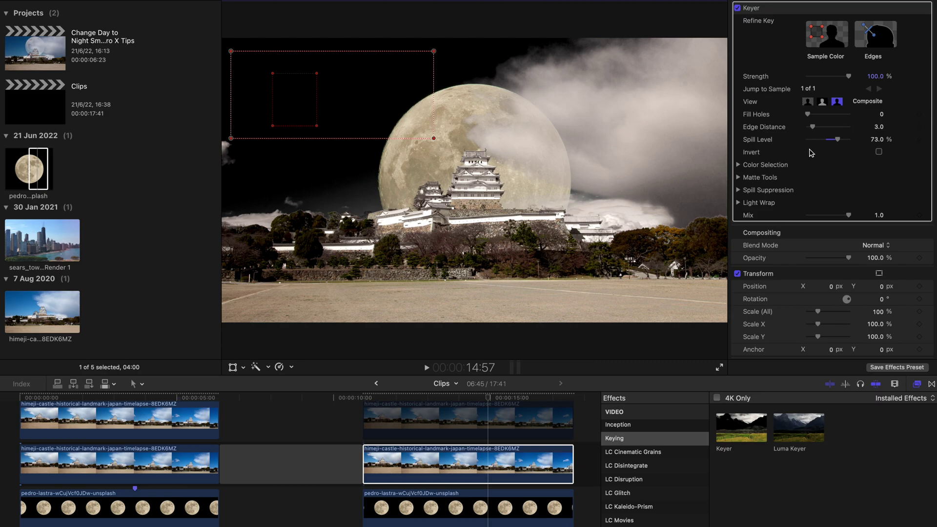
Expand Keyer's Color Selection and narrow the Luma range to darken the clouds
left_click(737, 165)
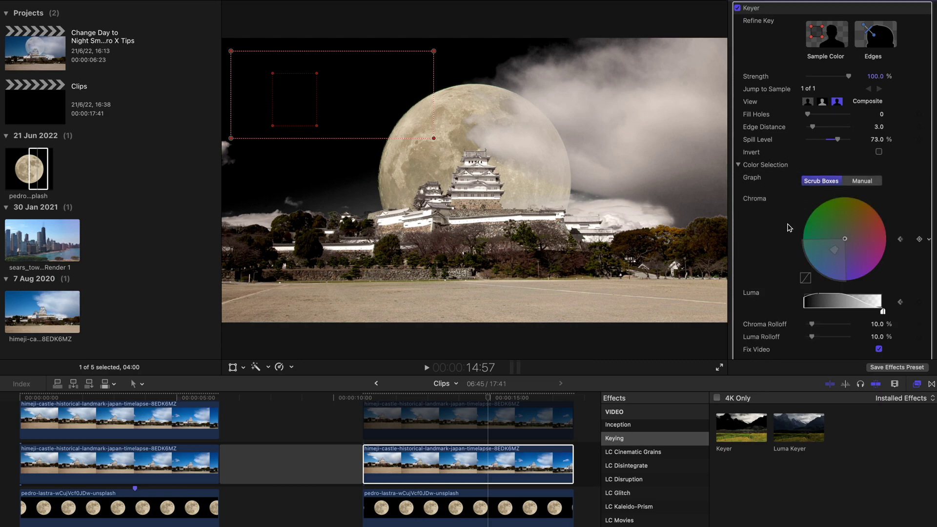
scroll(808, 208, "down", 5)
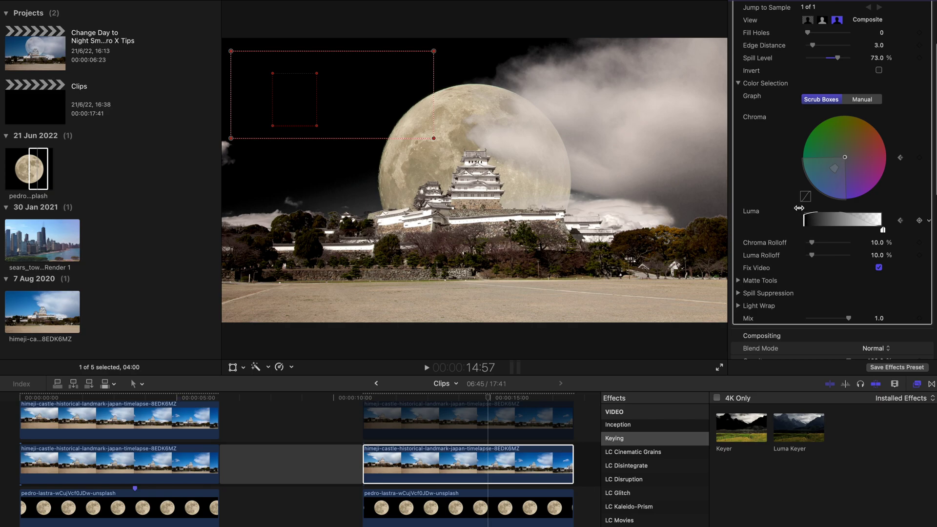
left_click_drag(883, 229, 884, 208)
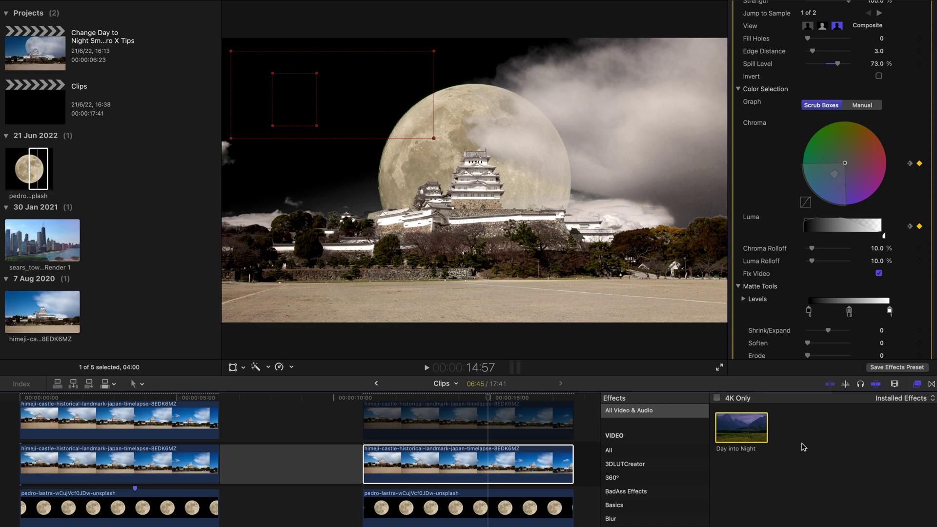
Apply Day into Night to the castle clip with Protect Skin 100 and Brightness 1.52
double_click(754, 428)
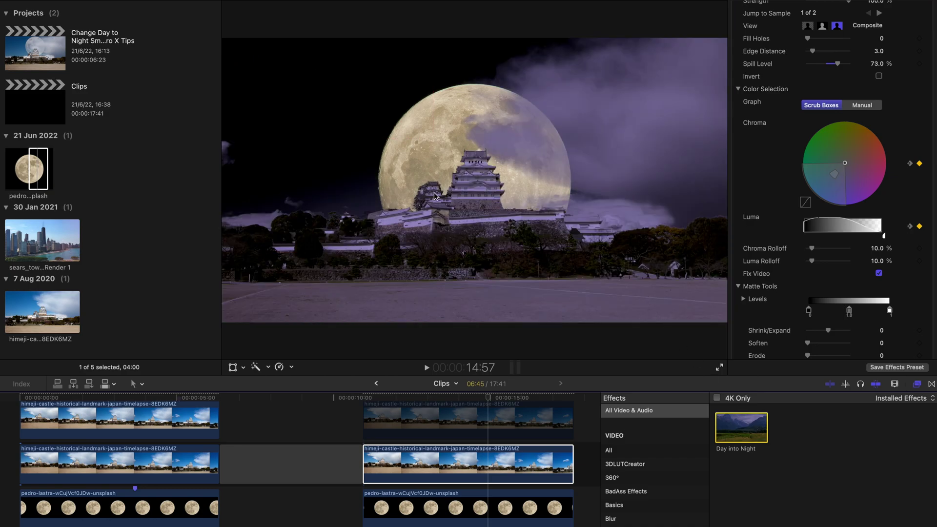
scroll(842, 228, "down", 5)
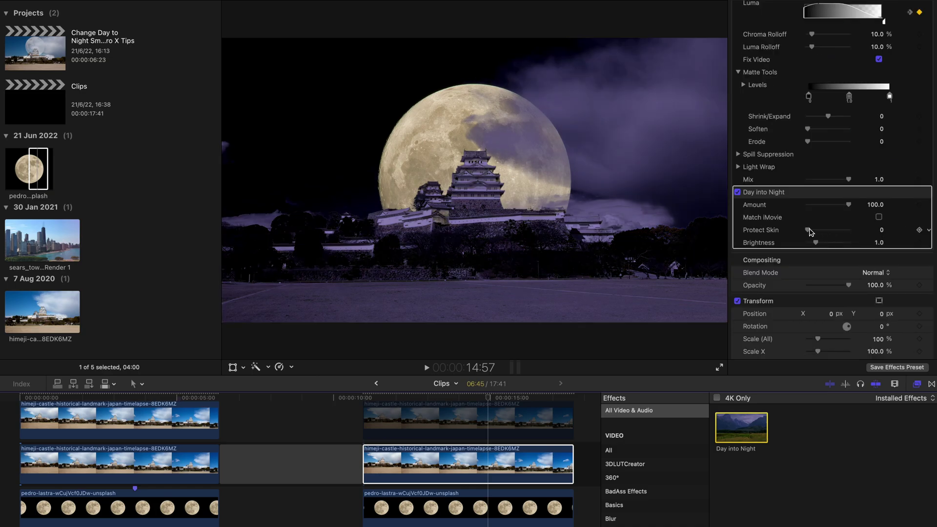
left_click_drag(809, 230, 851, 229)
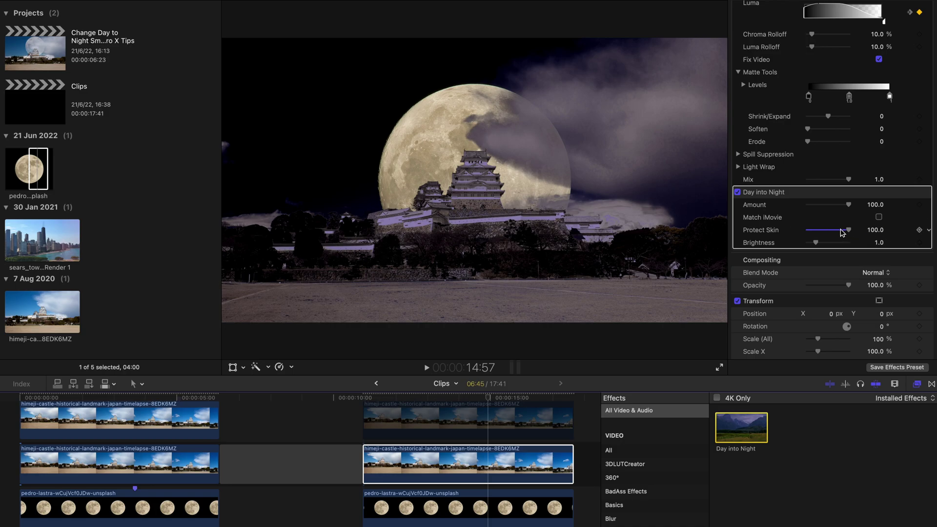
left_click_drag(842, 232, 821, 223)
scroll(837, 242, "down", 2)
scroll(443, 430, "up", 2)
scroll(443, 429, "down", 2)
scroll(433, 450, "up", 2)
scroll(768, 488, "down", 5)
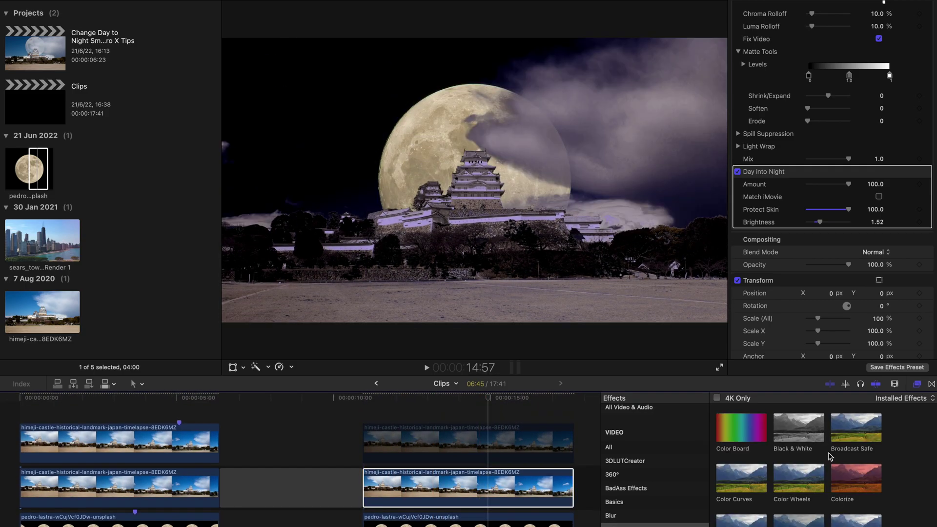
Add a Custom LUT to the castle clip using LC Cinematic LUTS > Night at 0.55 Mix
left_click_drag(744, 458, 436, 476)
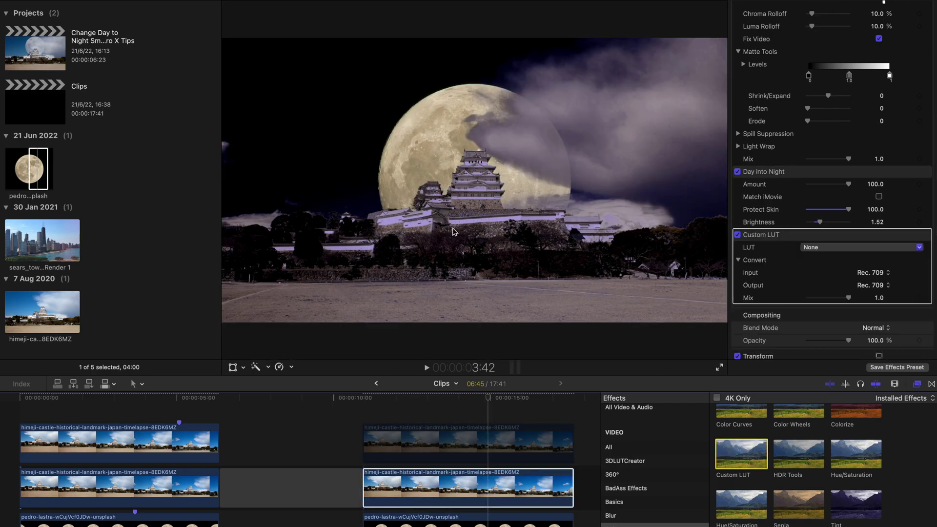
left_click(843, 260)
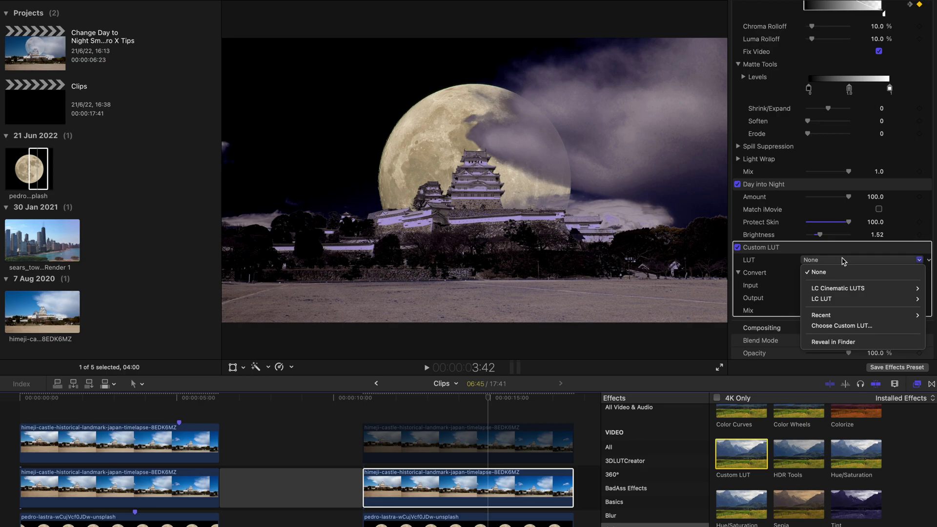
mouse_move(848, 290)
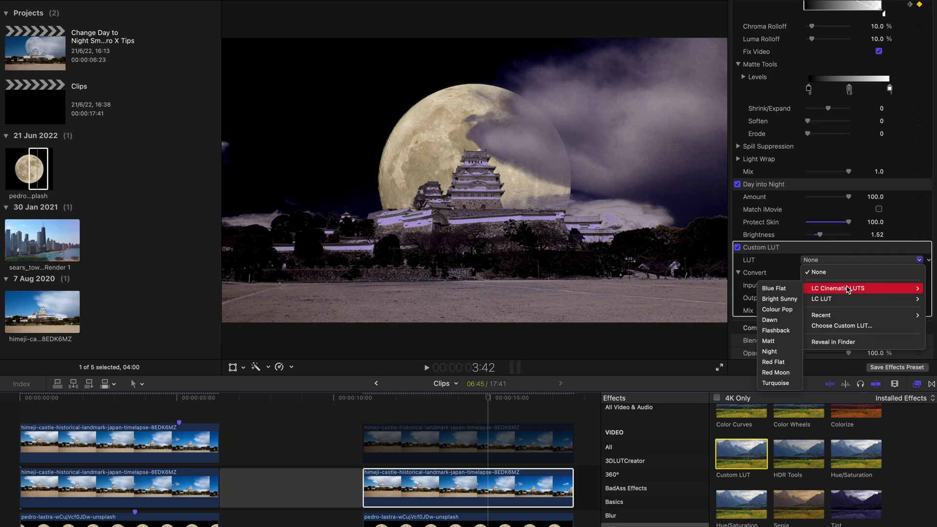
left_click(775, 352)
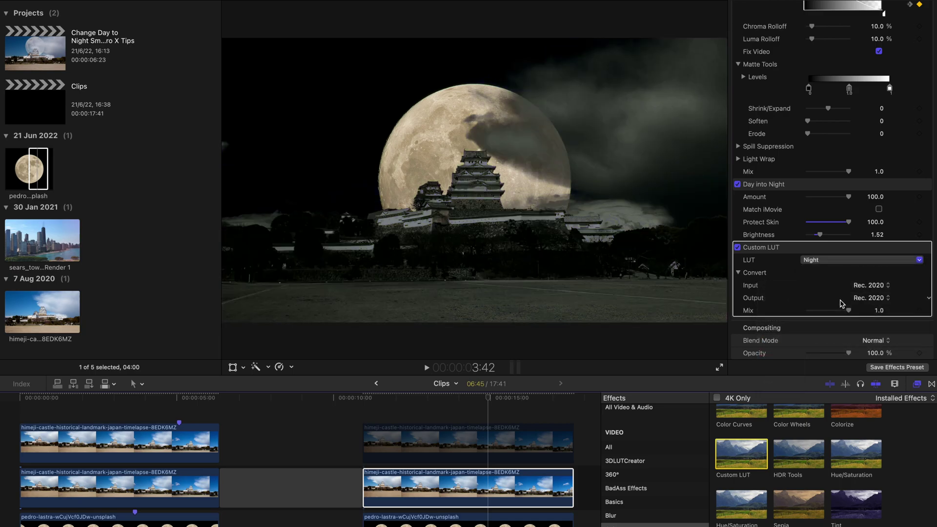
left_click_drag(845, 311, 832, 316)
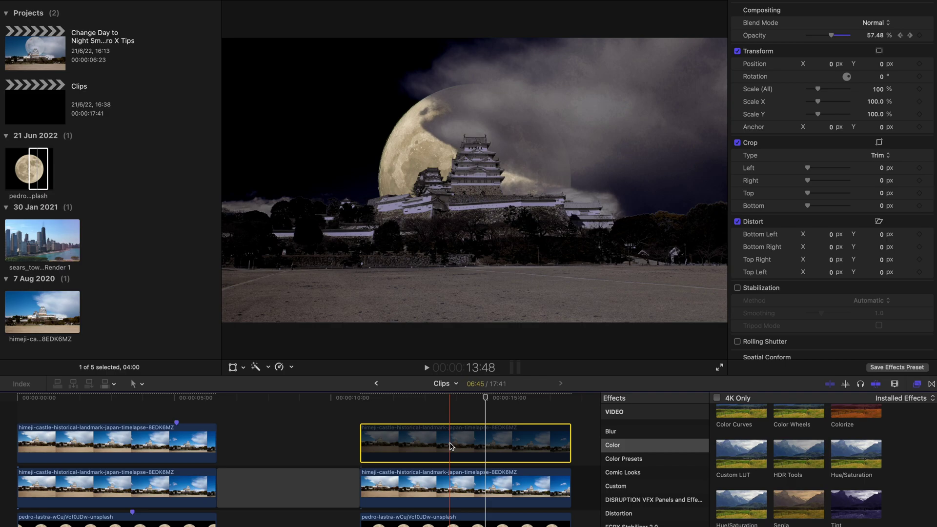
Re-enable the daytime castle overlay clip and play the fade from near 11:00
key("v")
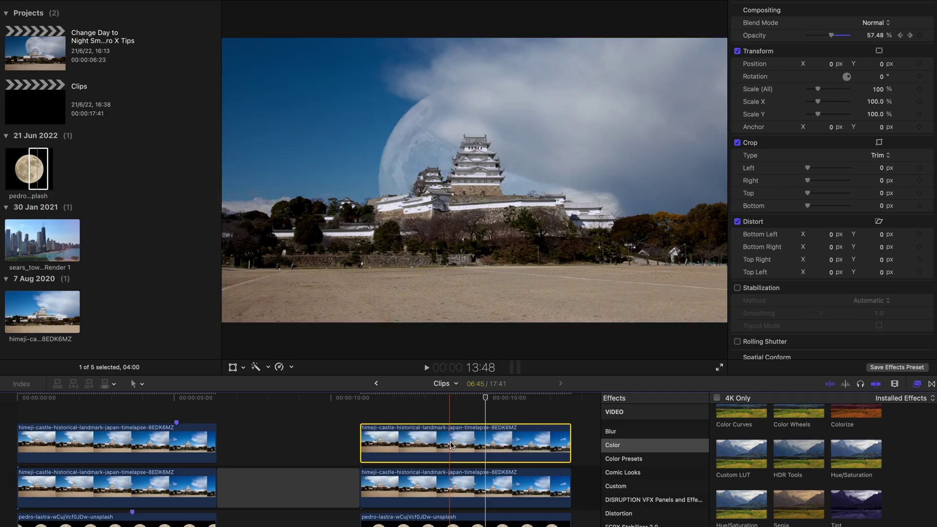
key("super+5")
left_click(356, 414)
key("space")
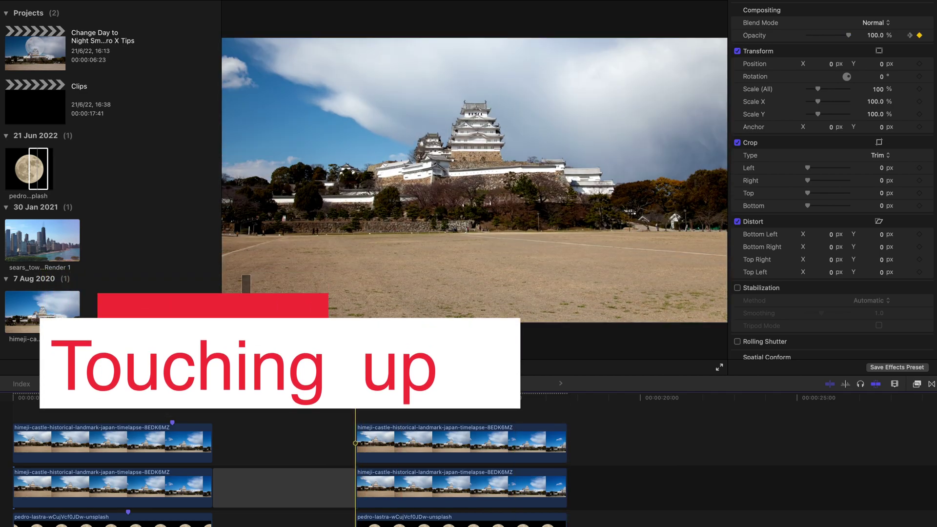
Add starting Position and Scale keyframes to the moon clip in the Transform inspector
left_click(374, 519)
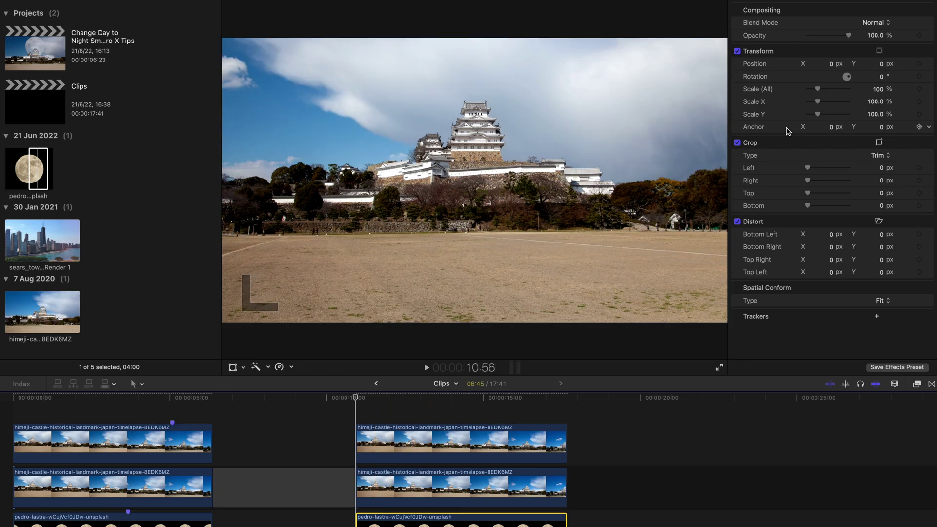
left_click(920, 64)
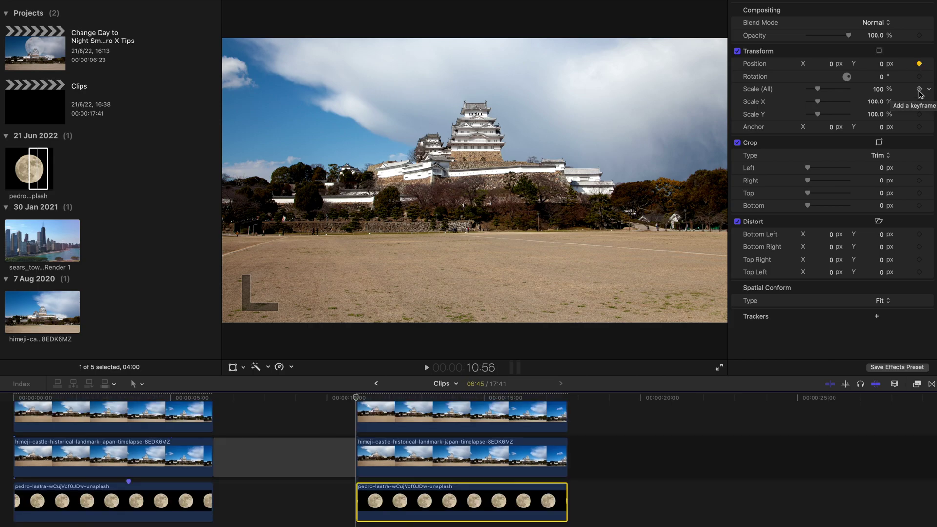
left_click(919, 89)
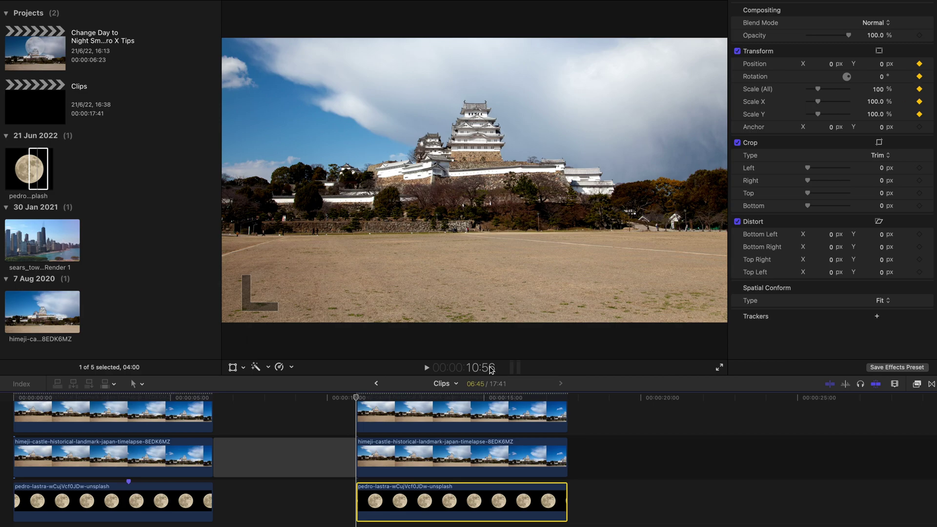
scroll(472, 398, "up", 2)
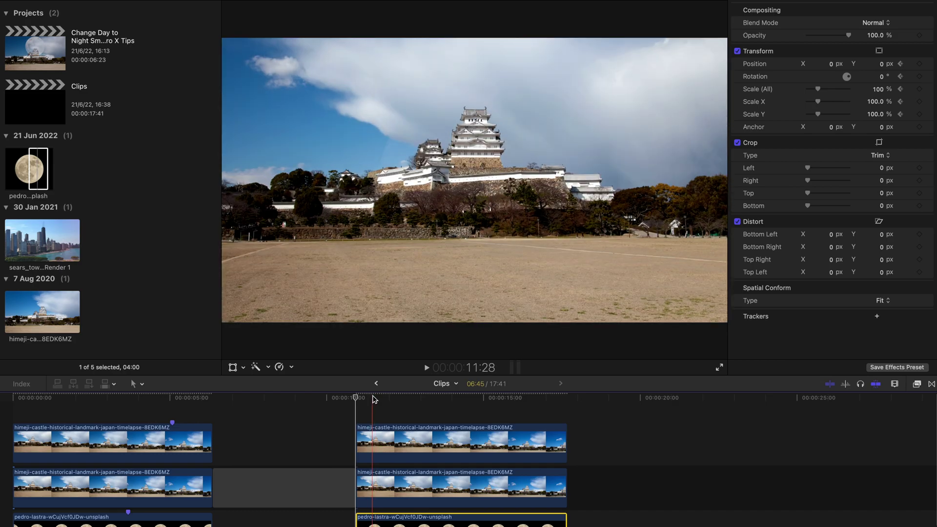
Hide the daytime overlay and place the moon low on the right behind the castle
left_click(377, 439)
key("alt+super+v")
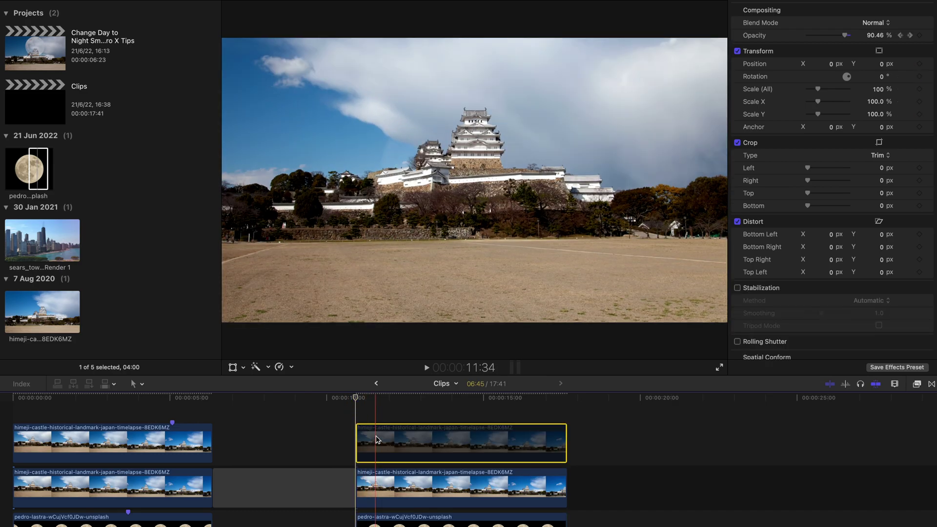
left_click(233, 368)
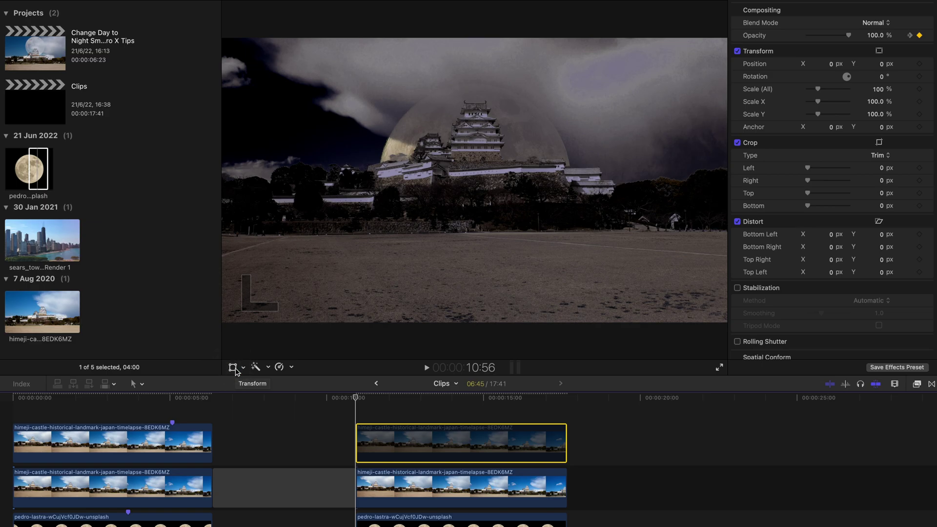
left_click(234, 368)
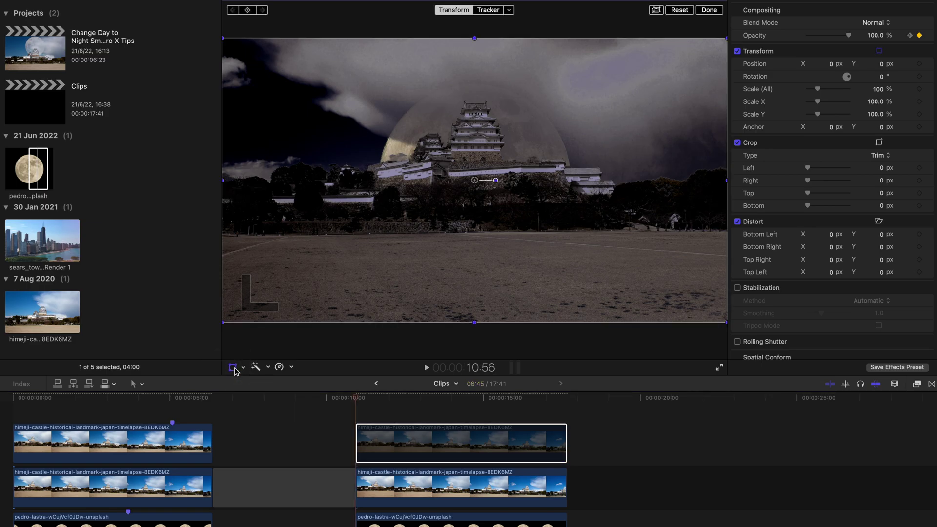
left_click(424, 520)
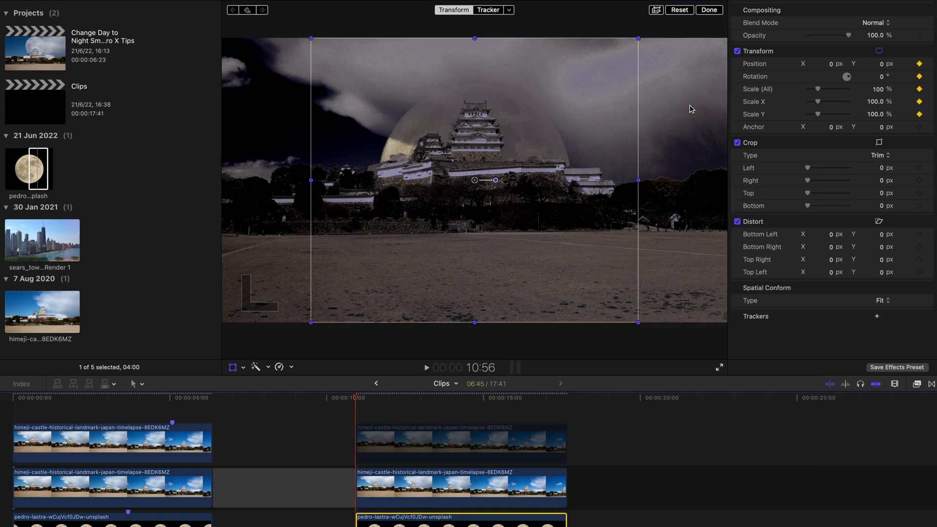
left_click_drag(397, 146, 472, 105)
left_click_drag(369, 70, 549, 154)
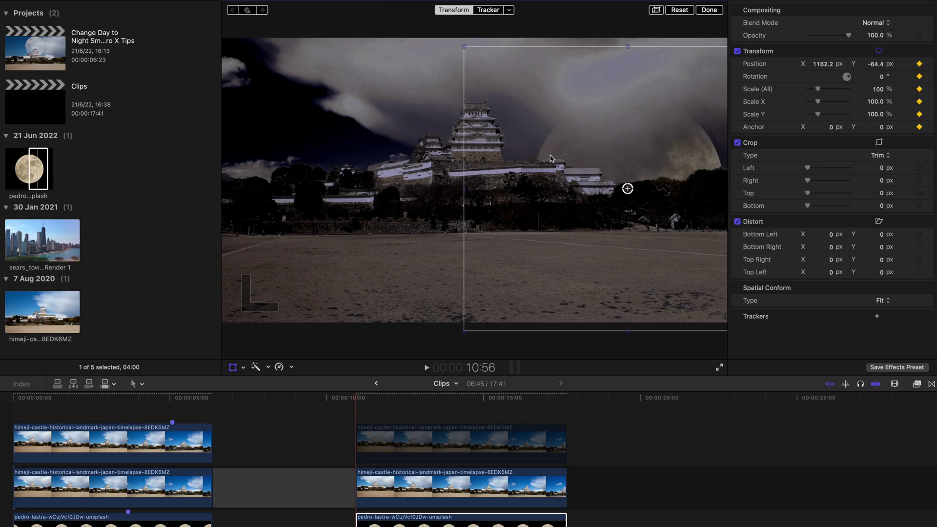
At the clips' end, move the moon to the upper-left sky at 70% scale
left_click(564, 406)
left_click(598, 167)
left_click_drag(598, 167, 283, 85)
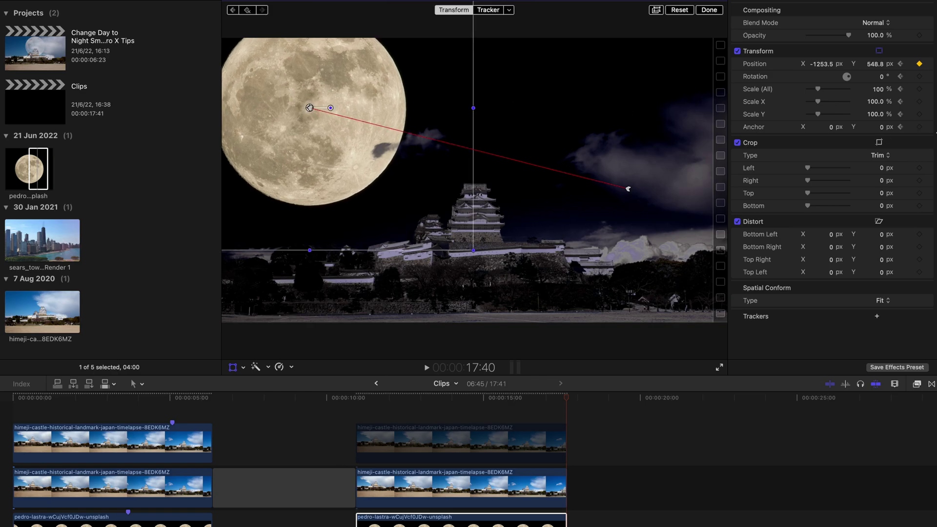
left_click_drag(818, 95, 779, 102)
left_click_drag(310, 109, 297, 114)
left_click(717, 10)
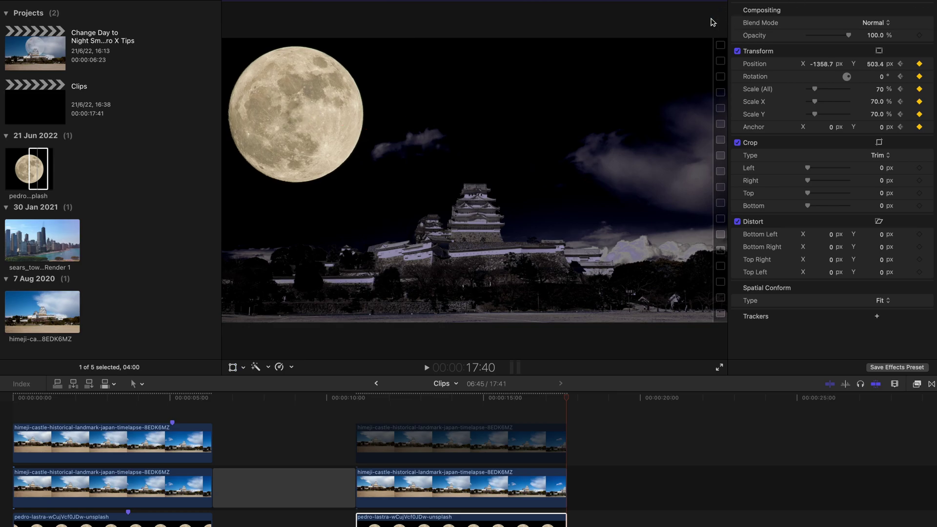
mouse_move(360, 398)
left_mouse_down()
mouse_move(340, 401)
mouse_move(356, 399)
left_mouse_up()
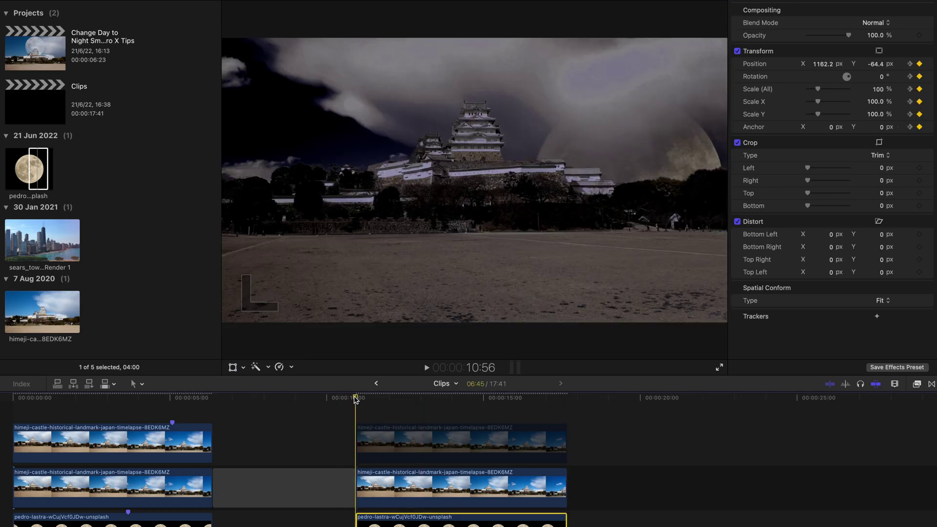
Play the moon's drift, then replay the day-to-night fade from 10:56
key("space")
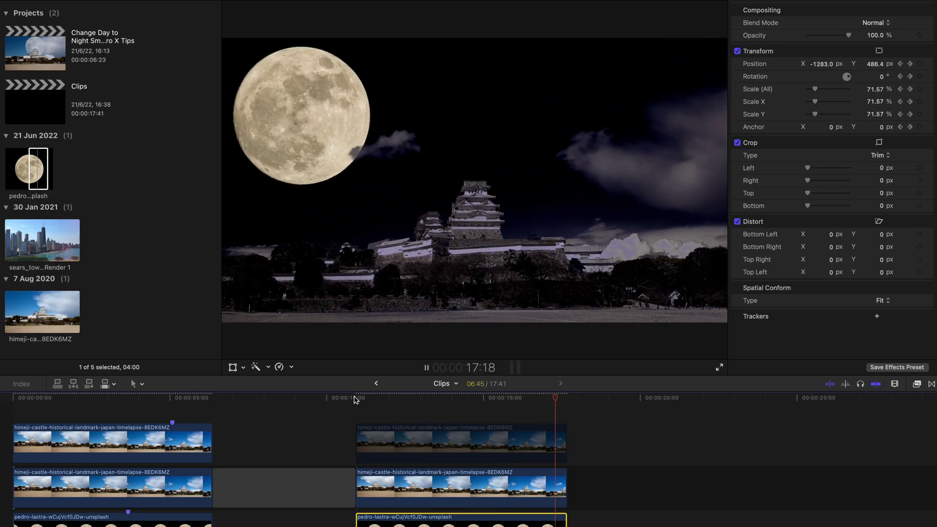
left_click(410, 442)
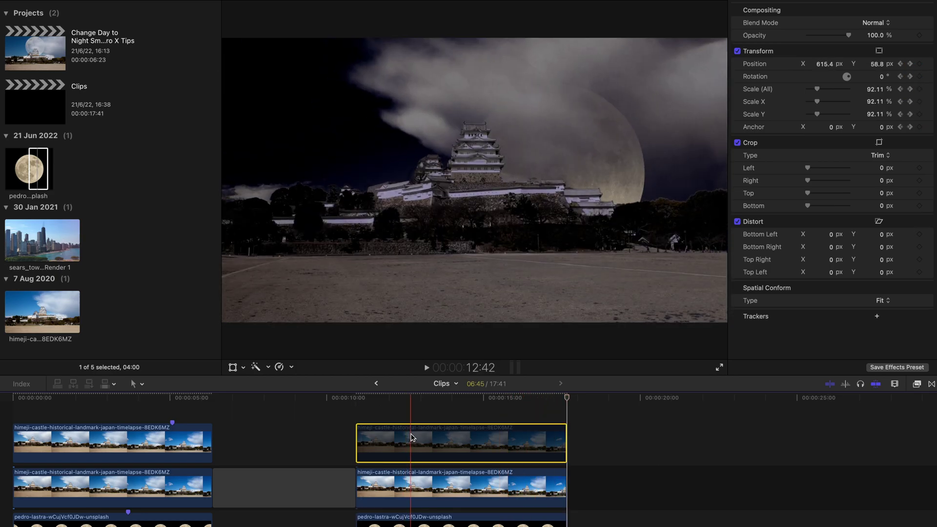
left_click(354, 409)
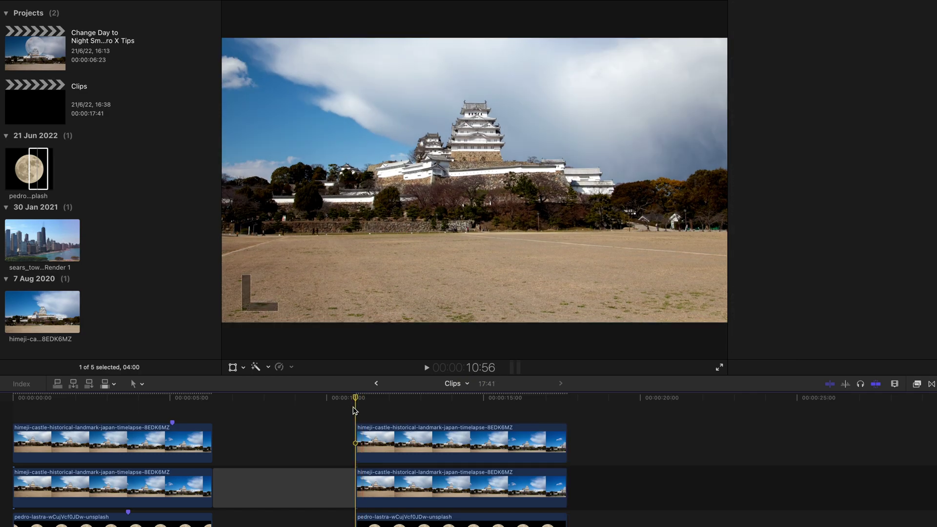
key("space")
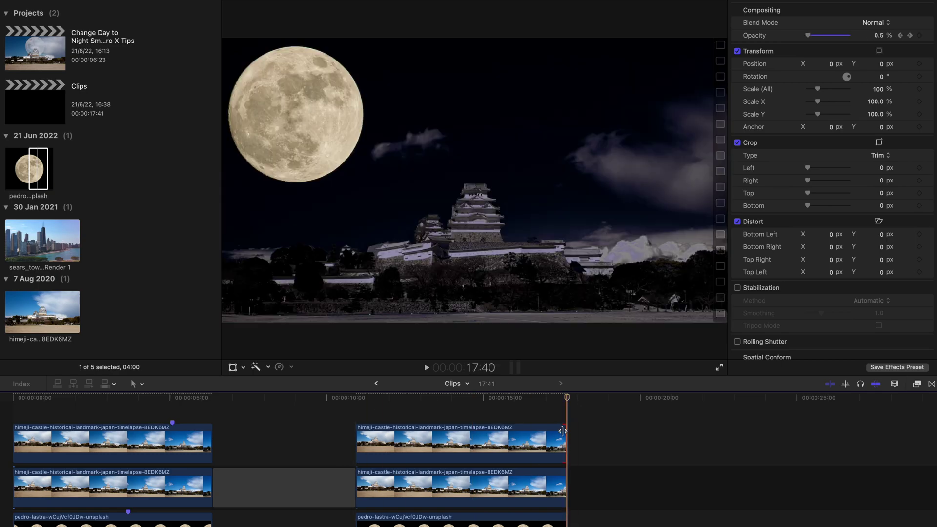
Set the daytime layer's ending opacity to 3% and replay the fade from 10:56
left_click(880, 36)
left_click_drag(882, 39, 877, 34)
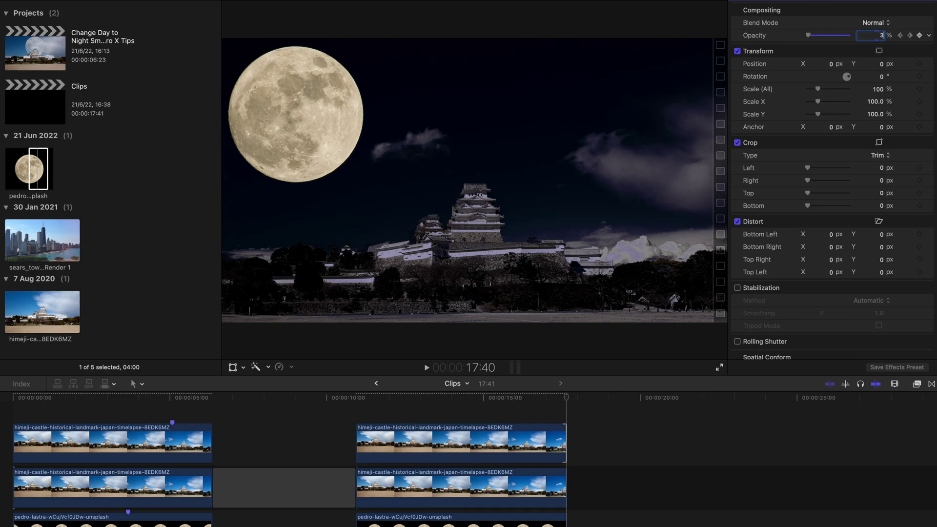
type("3")
key("Return")
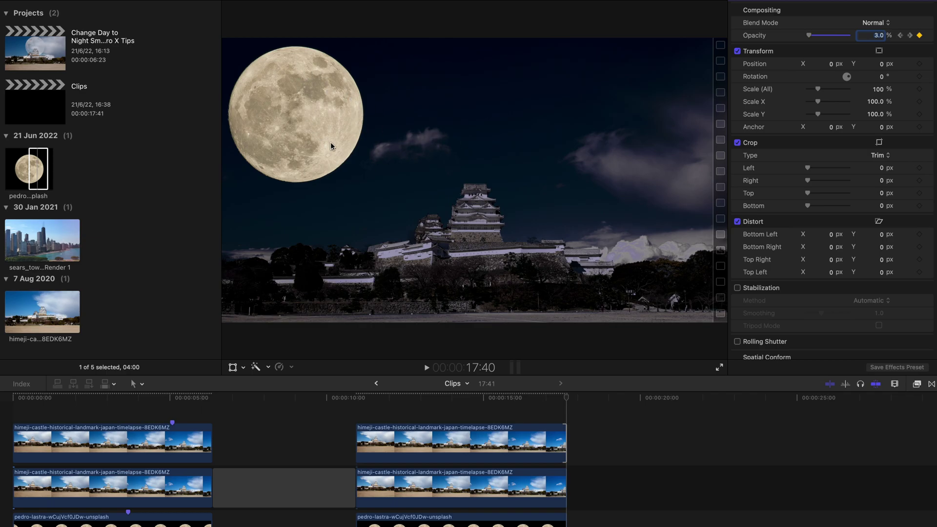
left_click(355, 398)
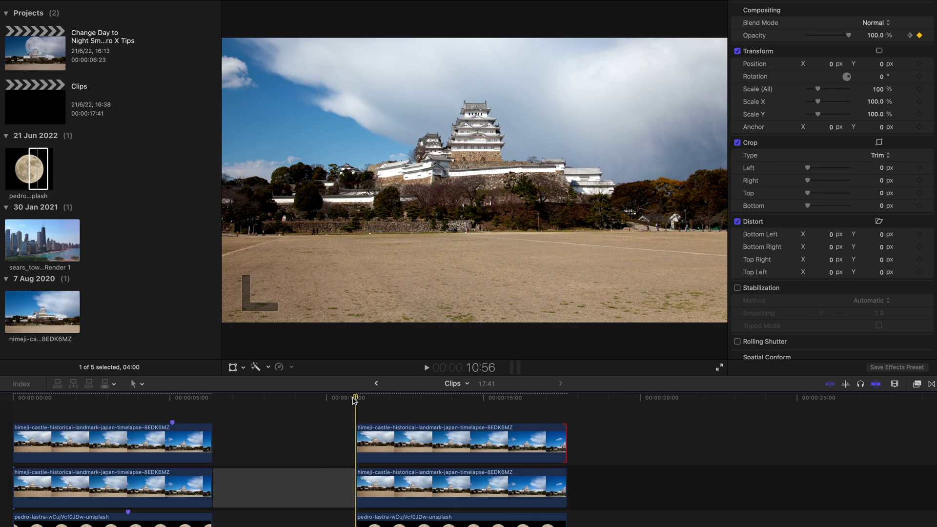
key("space")
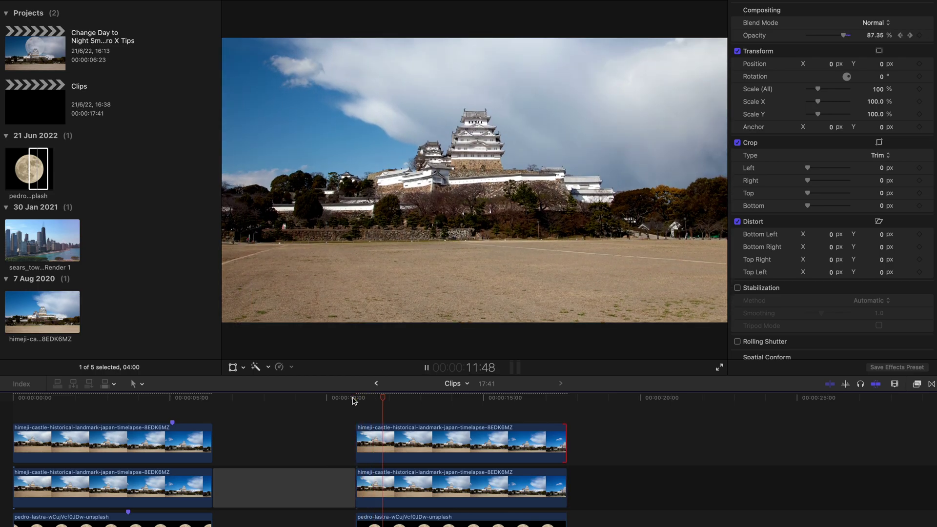